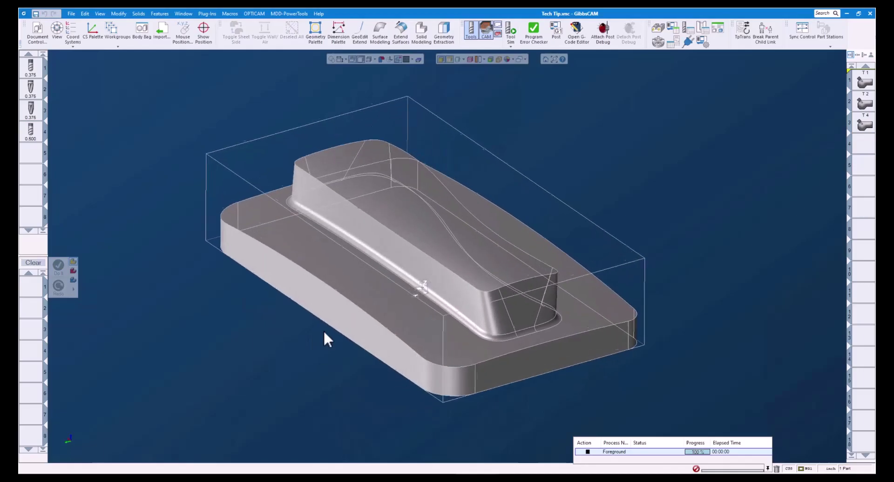
- Open the T1 process's 5-Axis Parameters and check the maximum stepover on Surface paths
click(865, 83)
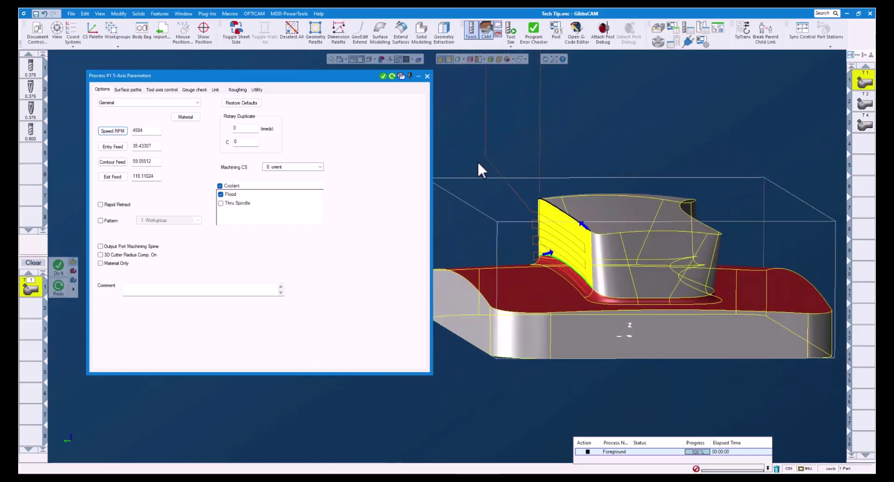
click(137, 90)
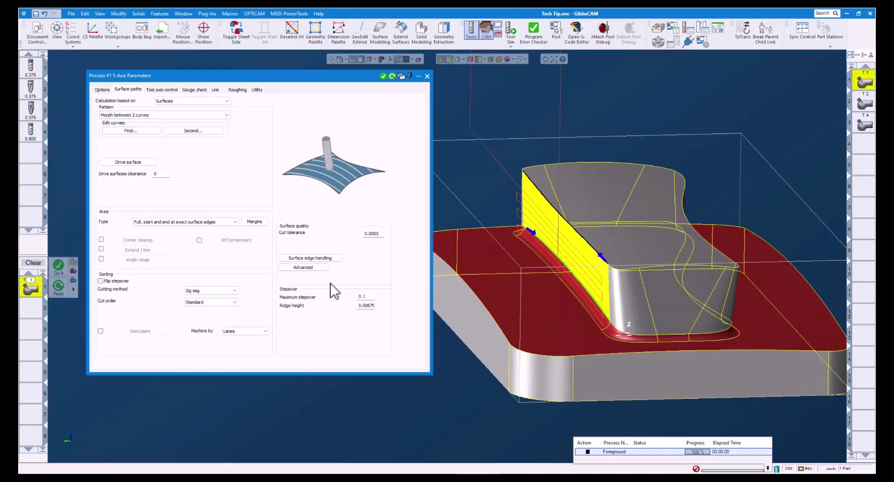
click(368, 297)
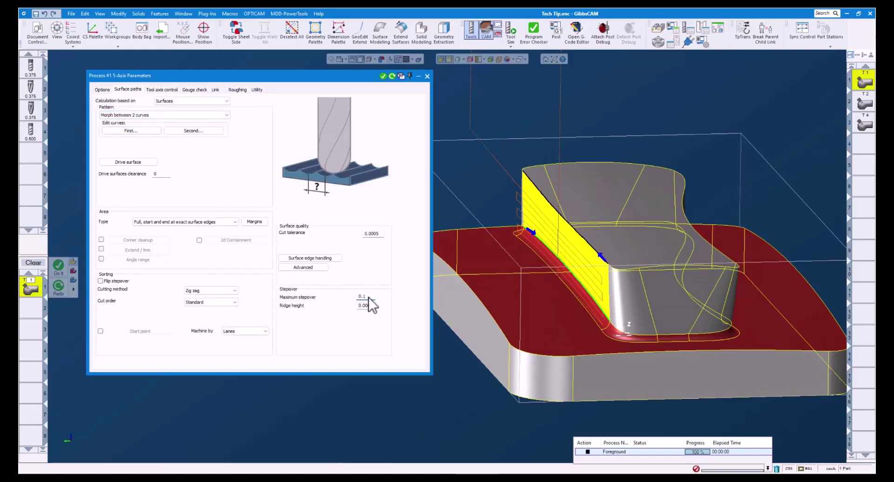
- Review the tool axis control side tilt methods and the tilt angle of 50
click(163, 88)
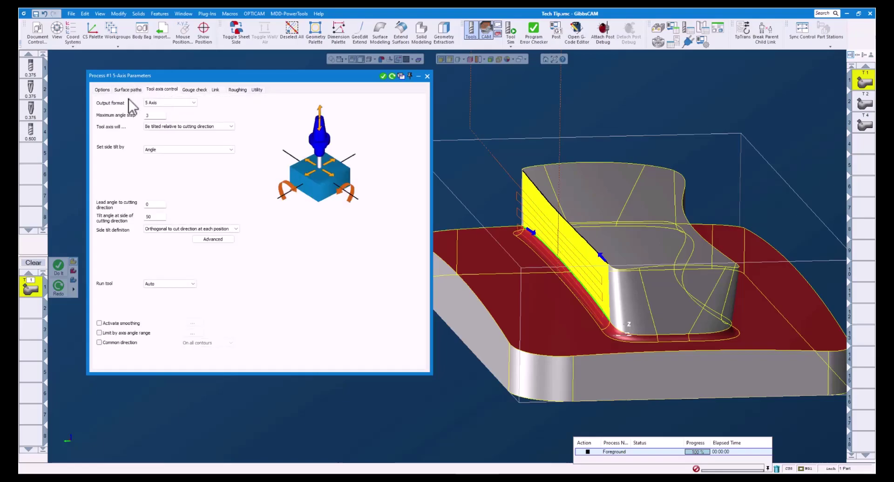
click(157, 149)
click(158, 149)
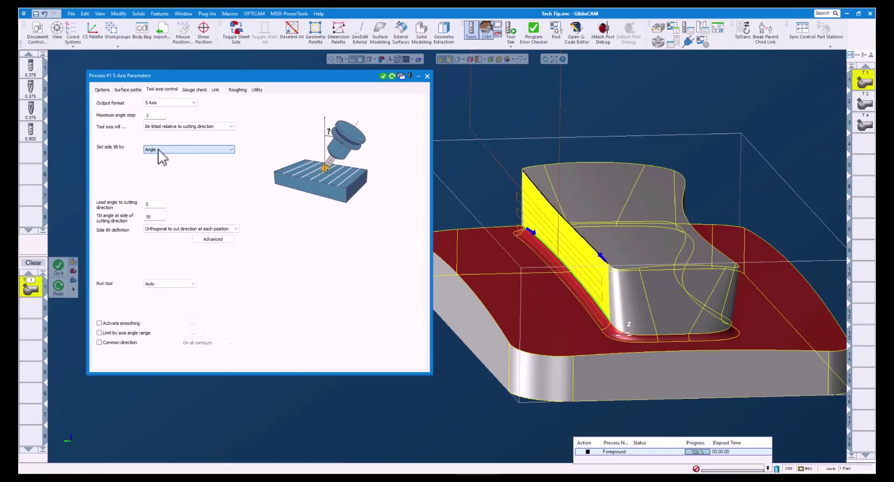
click(158, 216)
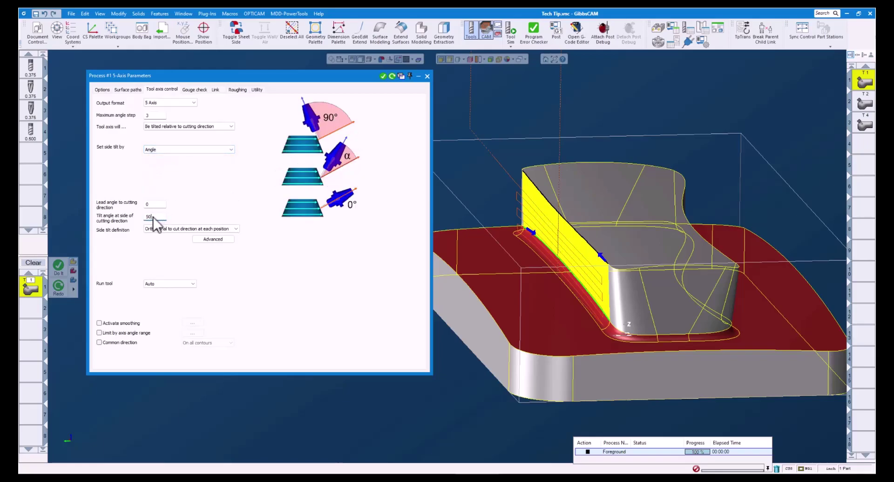
- Set side tilt by Contact point, by line parameter 0.7 on the Tip Radius profile section
click(167, 150)
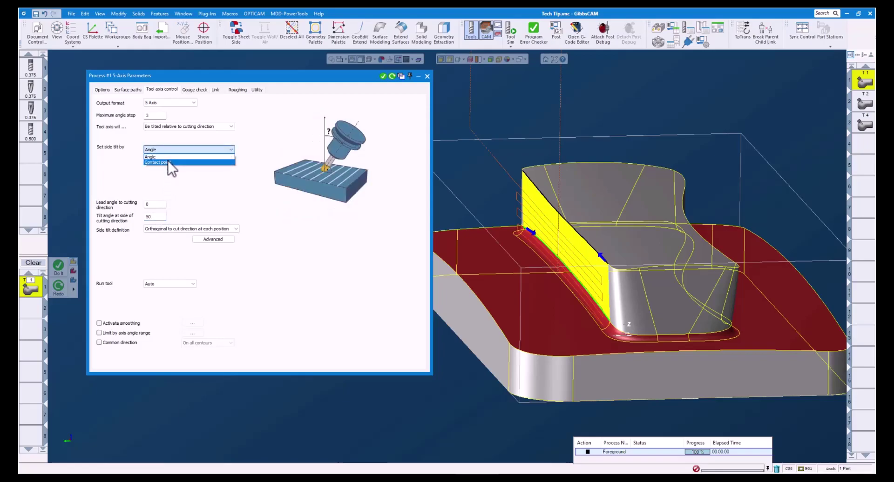
click(167, 162)
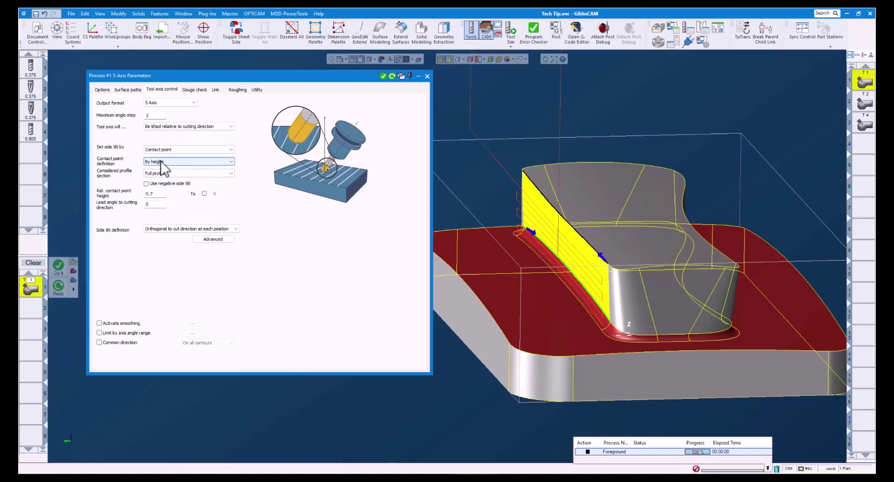
click(157, 166)
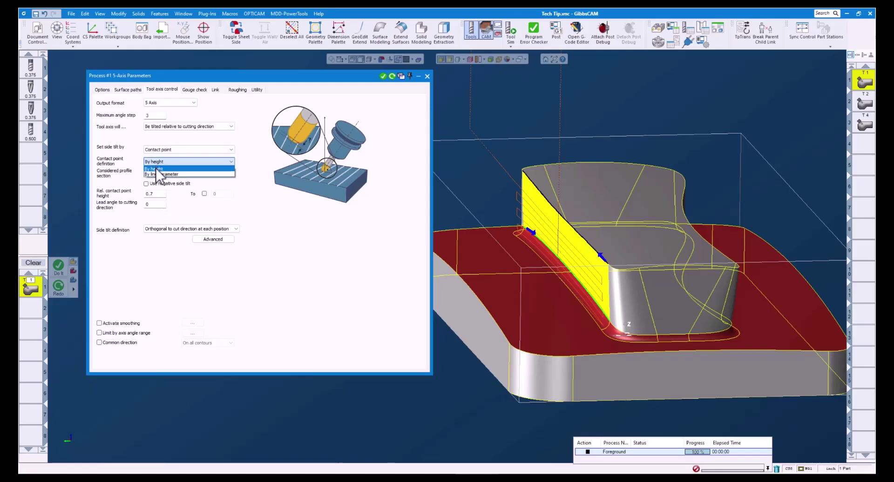
click(157, 174)
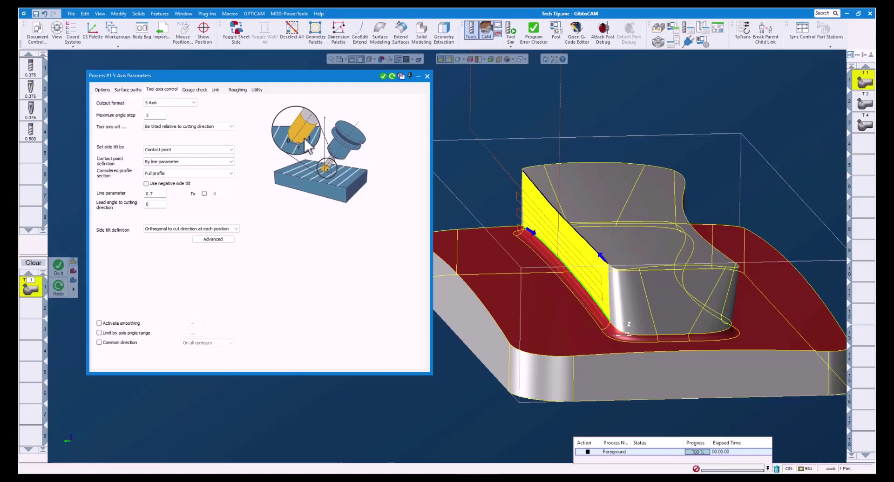
click(171, 174)
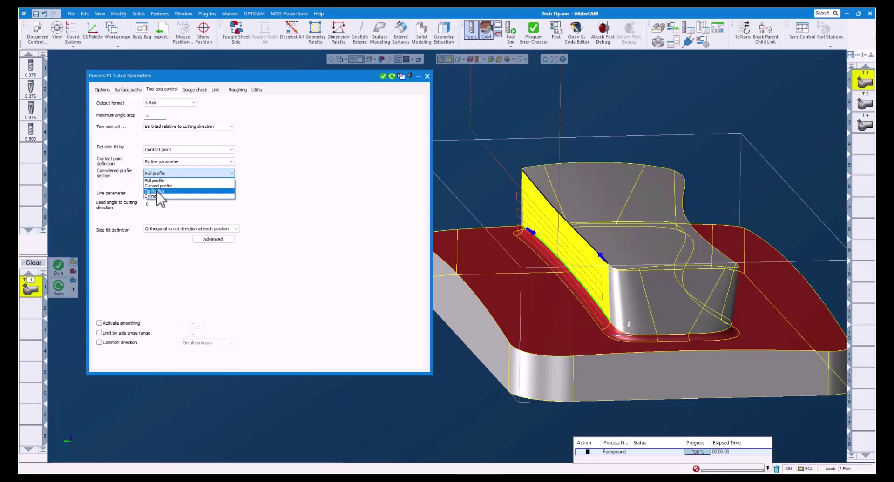
click(157, 191)
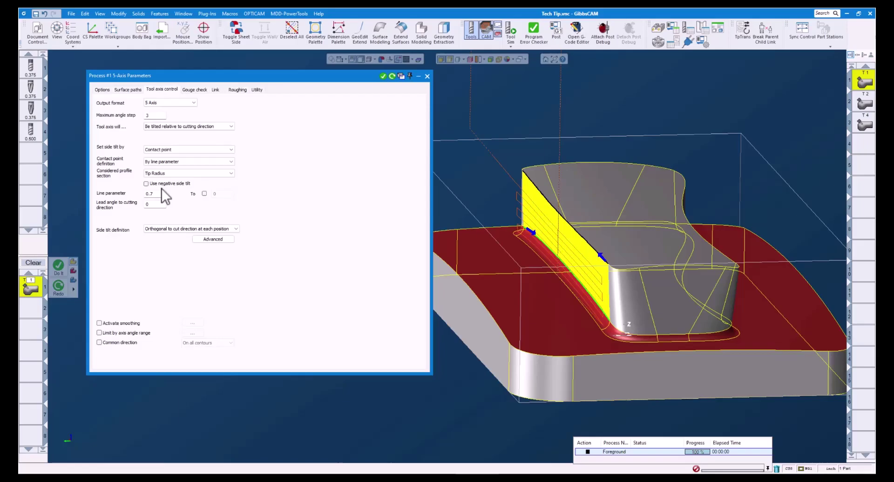
click(158, 194)
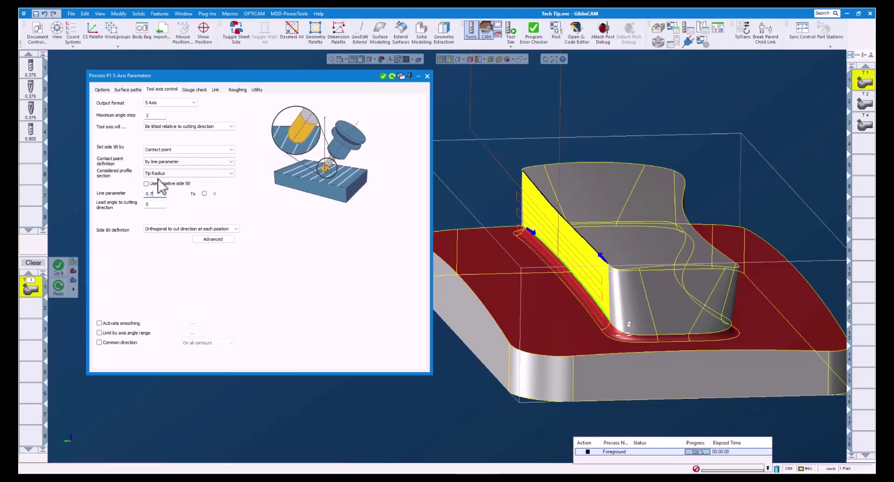
double_click(149, 194)
- Regenerate the T1 toolpath, step through it in Tool Sim, then close the simulation
click(393, 76)
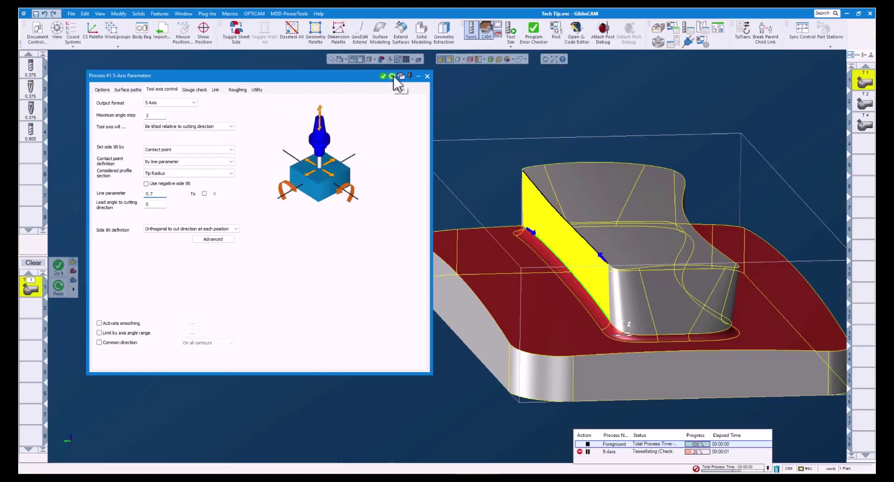
click(510, 32)
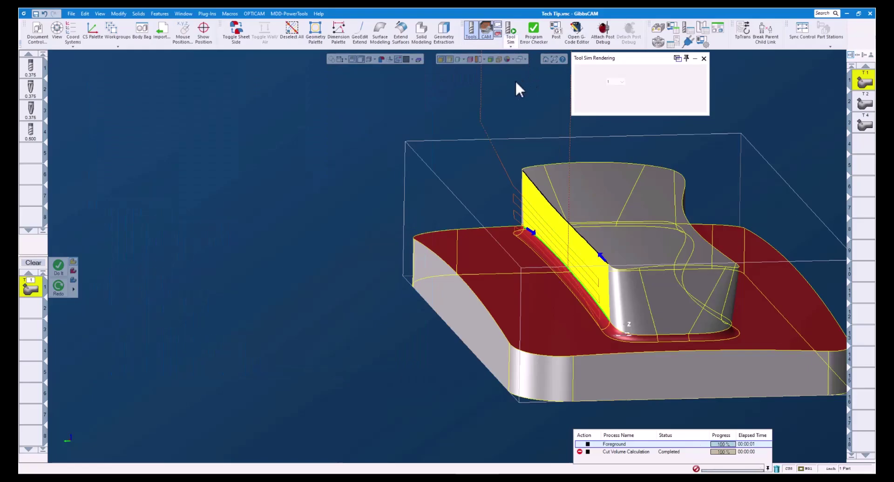
drag(580, 101, 594, 100)
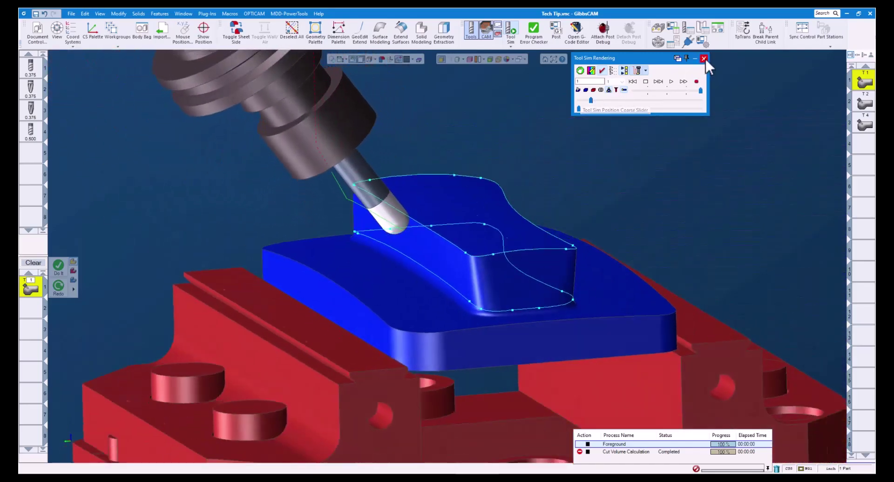
click(704, 58)
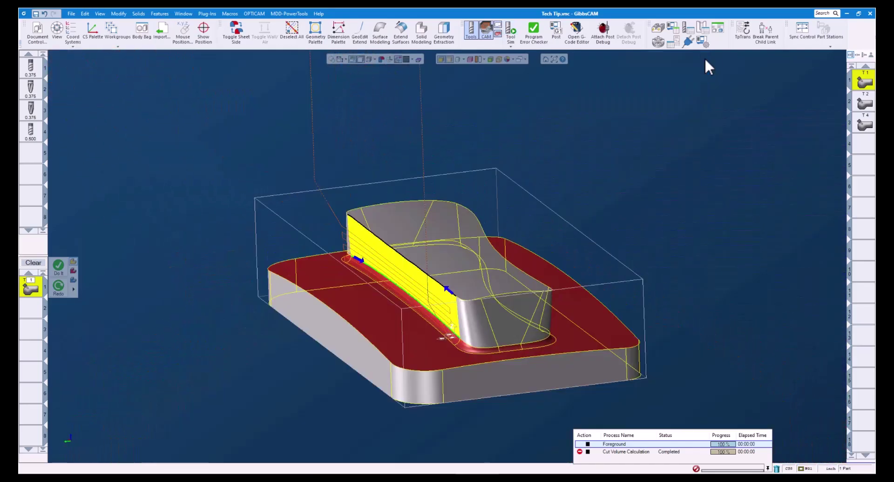
- Open the T2 process parameters and tool 2's definition, checking its 0.08 dimension
click(865, 104)
double_click(865, 105)
double_click(31, 89)
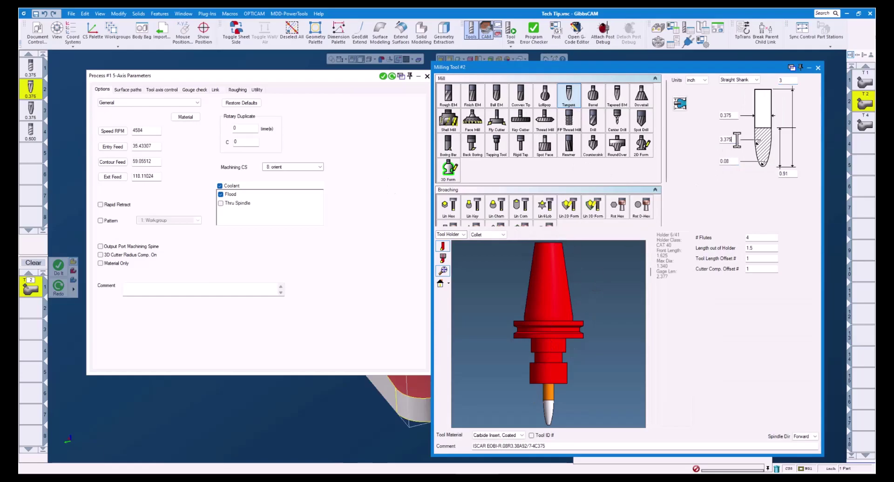
click(734, 161)
- Use the Barrel profile section with a single line parameter of 0.5, and apply
click(164, 87)
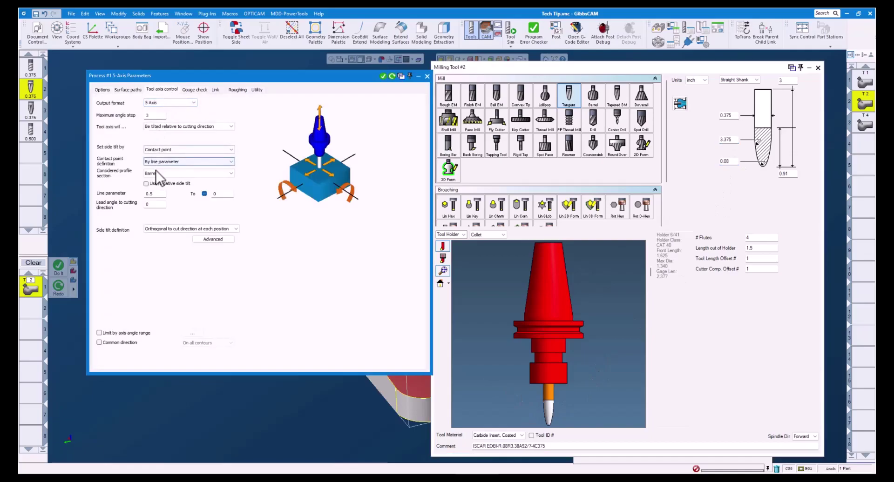
click(159, 173)
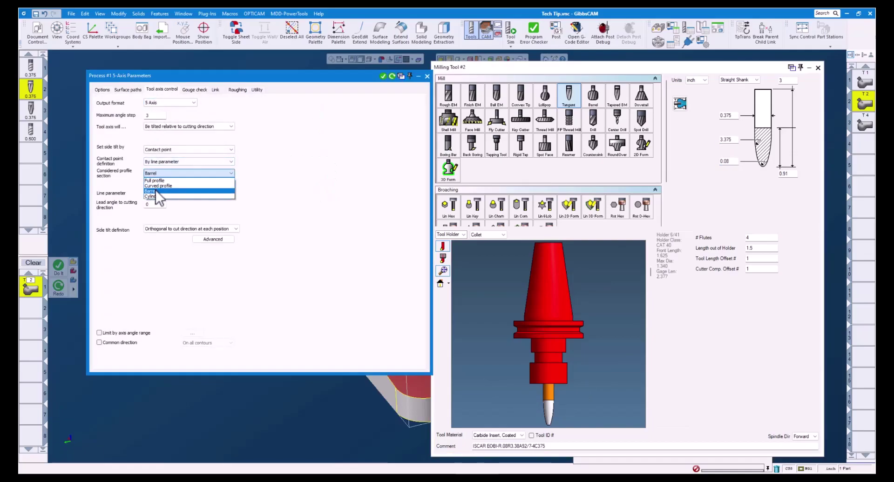
click(156, 191)
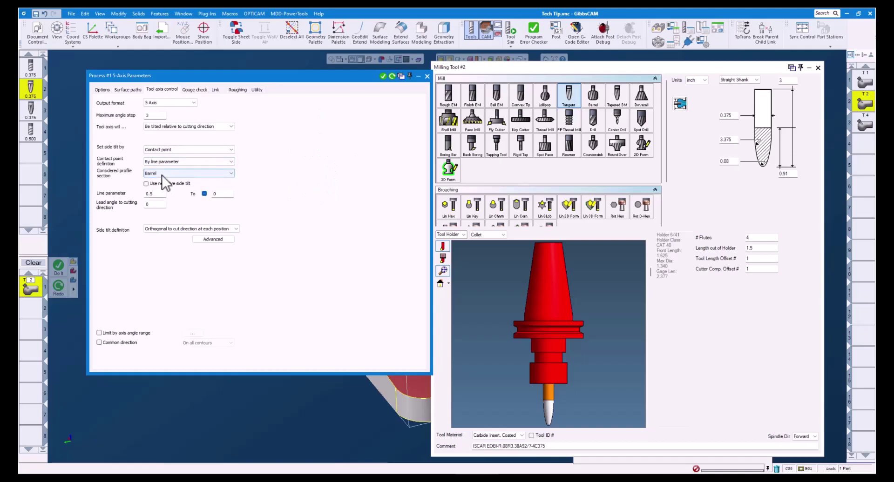
drag(536, 396, 565, 430)
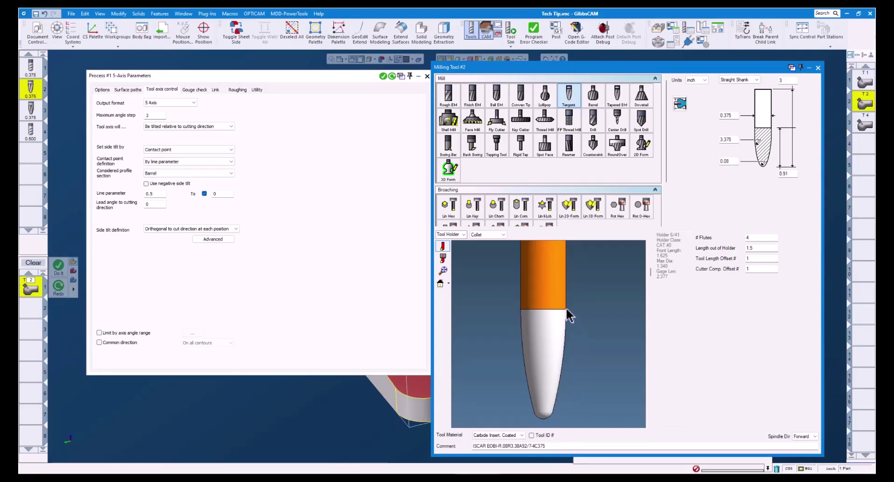
click(155, 195)
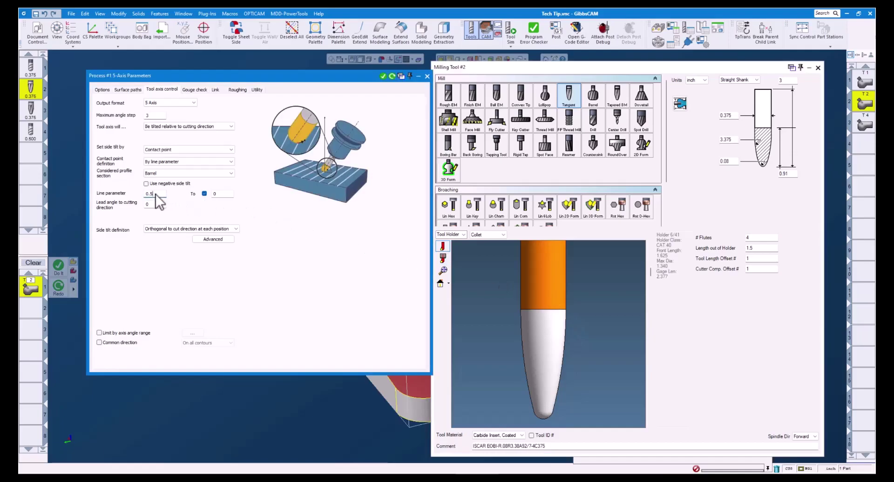
click(203, 193)
click(221, 195)
click(427, 77)
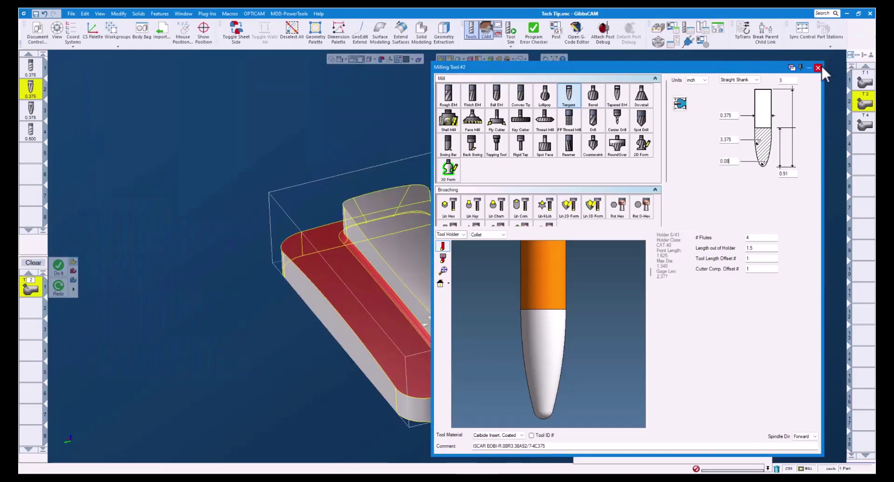
- Simulate the T2 barrel-cutter toolpath, advancing the tilted tool along the part's side wall
click(817, 68)
click(507, 31)
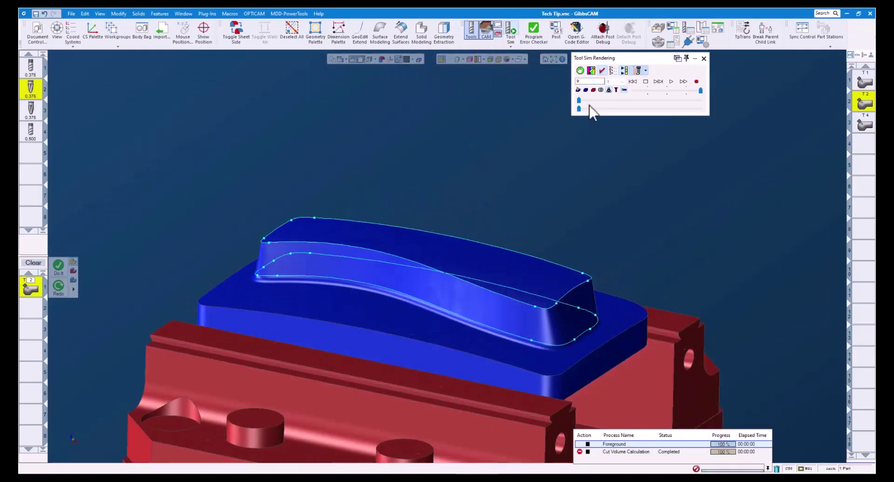
drag(580, 102, 591, 99)
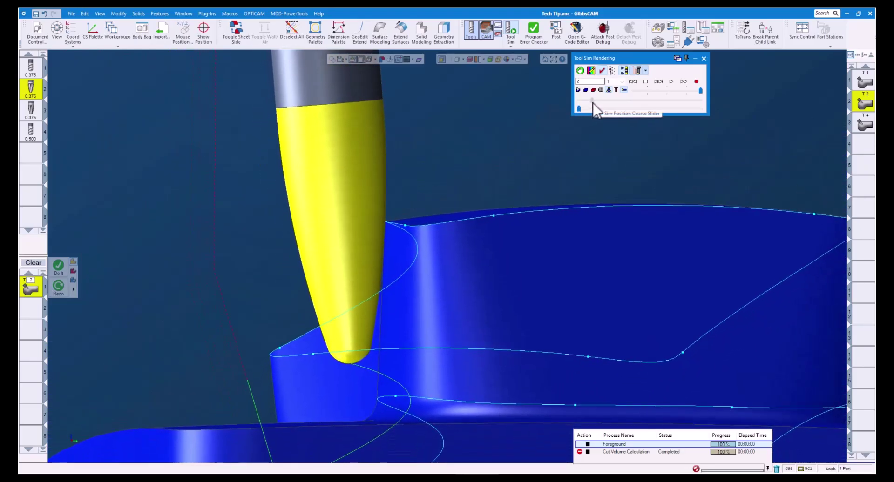
drag(593, 103, 691, 107)
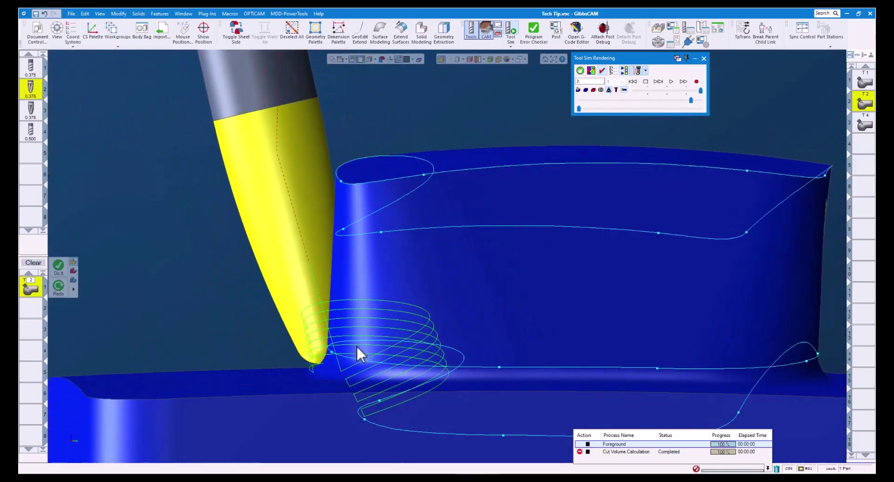
scroll(356, 345, up, 8)
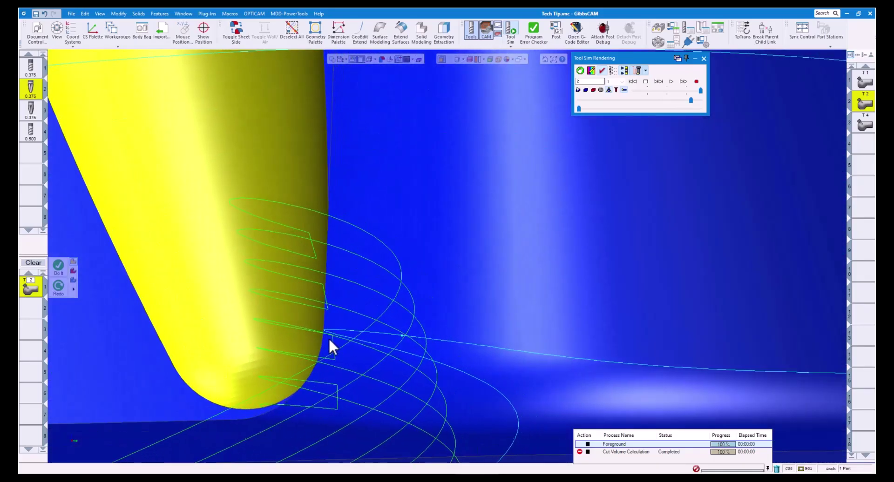
scroll(321, 332, down, 2)
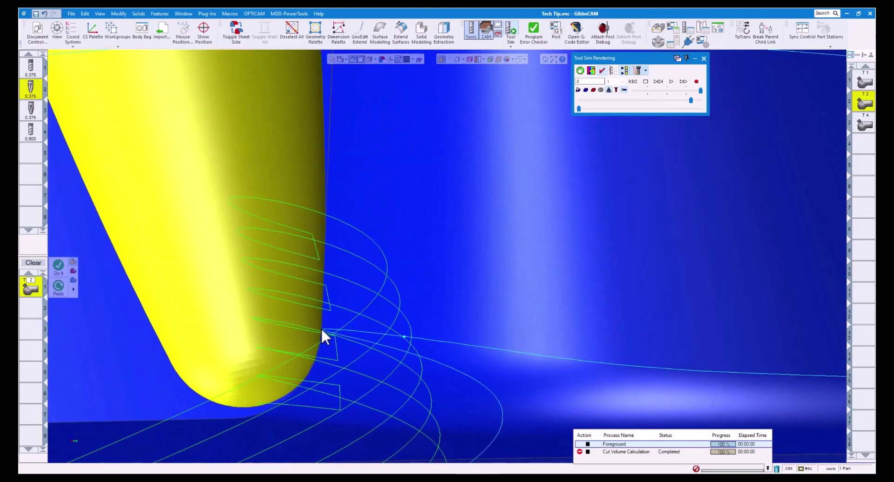
scroll(321, 328, down, 2)
scroll(315, 337, down, 10)
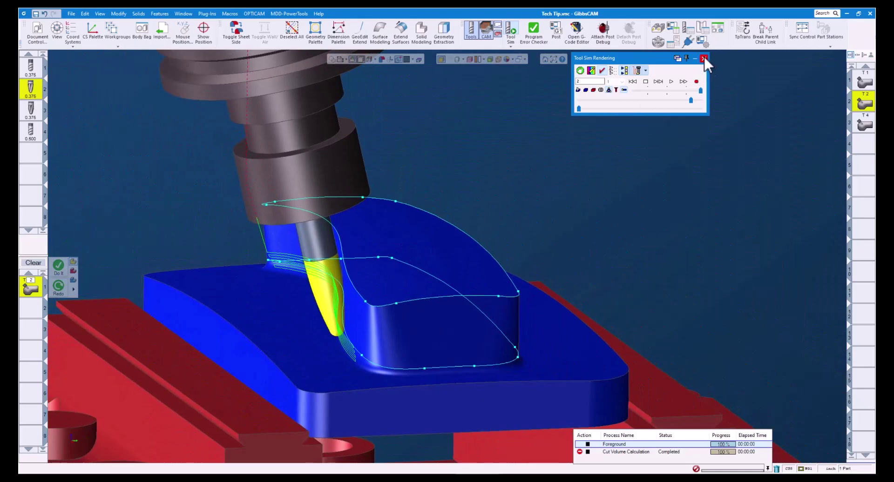
- Switch the top-surface process to tool 4 and open its definition
click(703, 58)
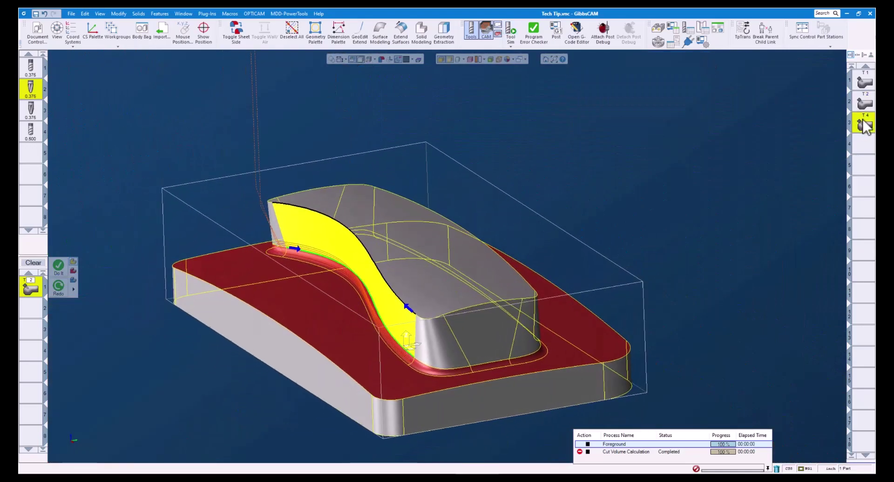
click(33, 135)
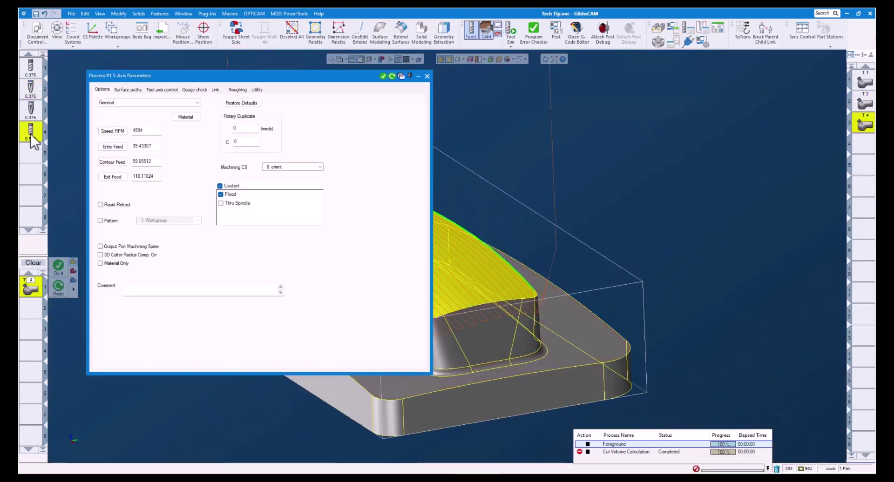
double_click(29, 133)
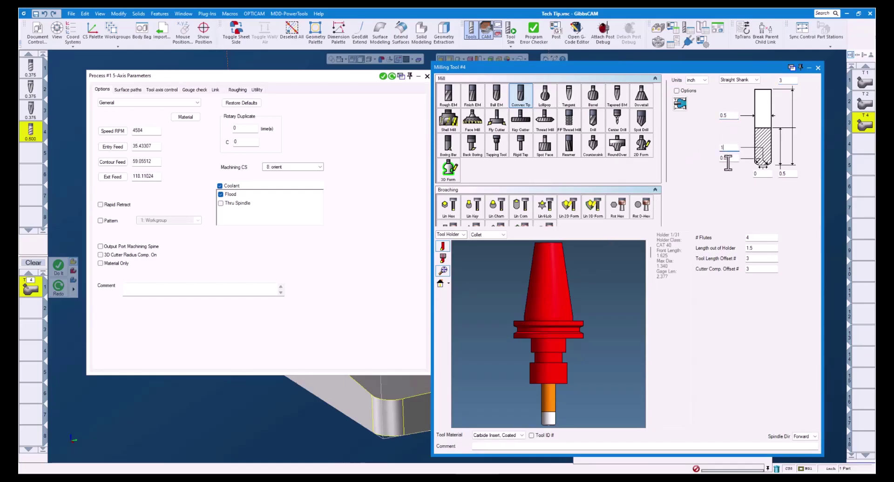
- Tilt by contact point on the Convex tip with negative side tilt, line parameter 0.5, and apply
click(157, 90)
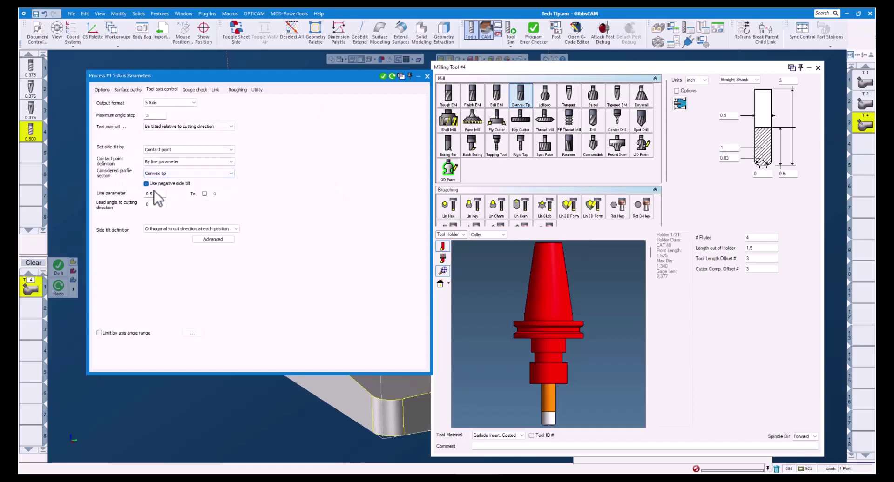
text(5)
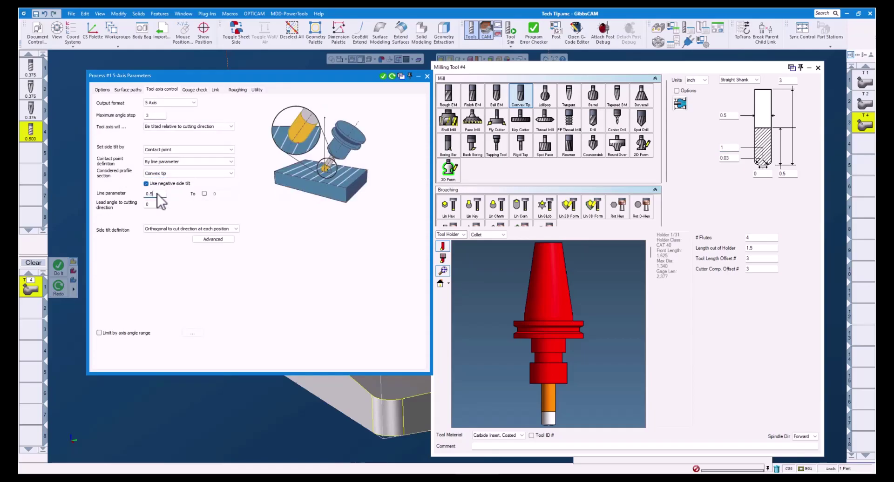
click(543, 421)
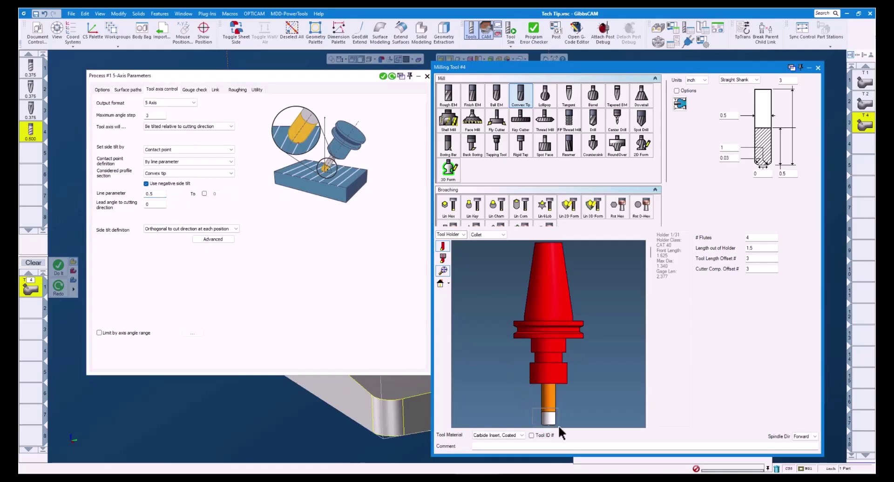
scroll(558, 426, up, 4)
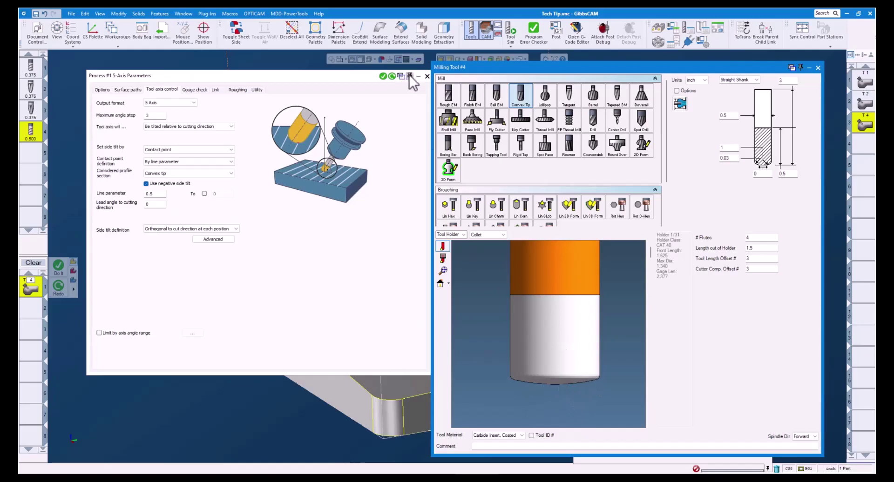
click(382, 76)
- Simulate the regenerated T4 toolpath and zoom in where the tool meets the top edge
click(817, 68)
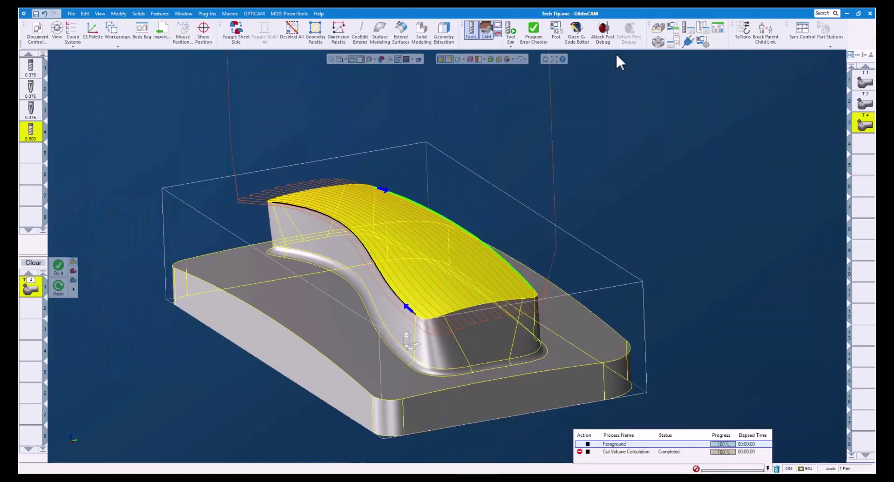
click(513, 33)
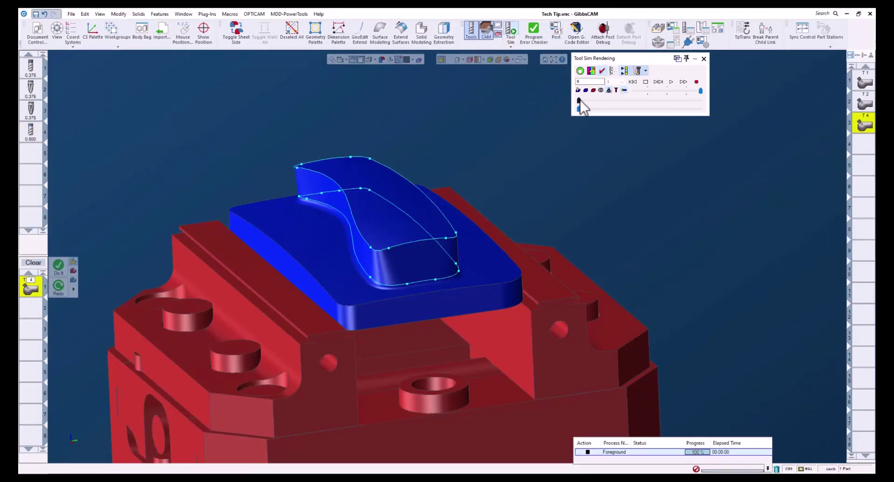
click(580, 99)
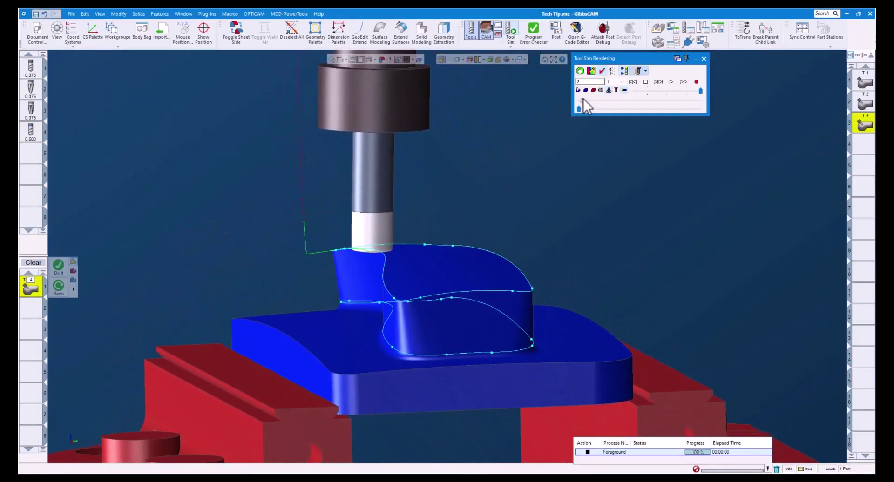
scroll(432, 298, up, 5)
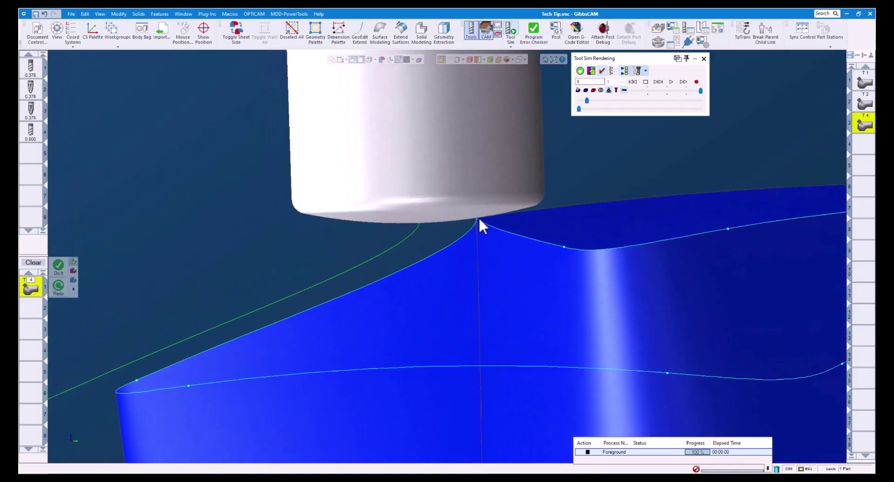
scroll(477, 216, up, 2)
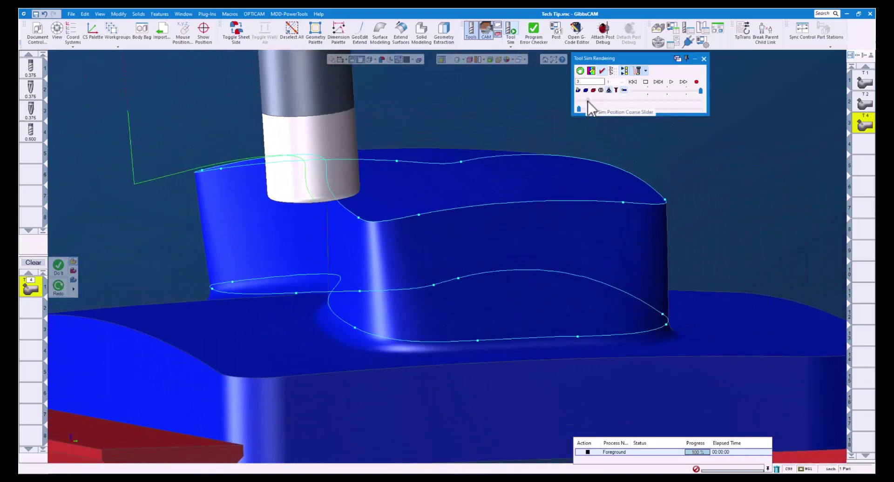
- Advance the tool along the T4 toolpath with the Sim Position slider
drag(593, 101, 627, 102)
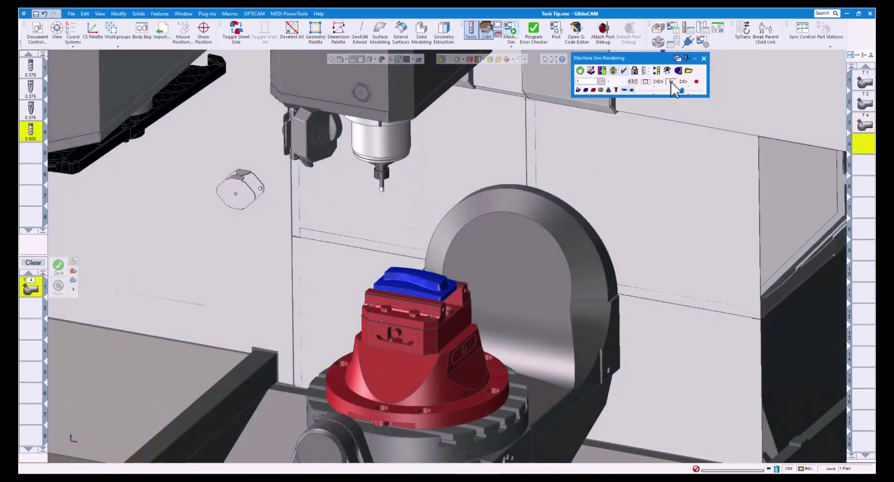